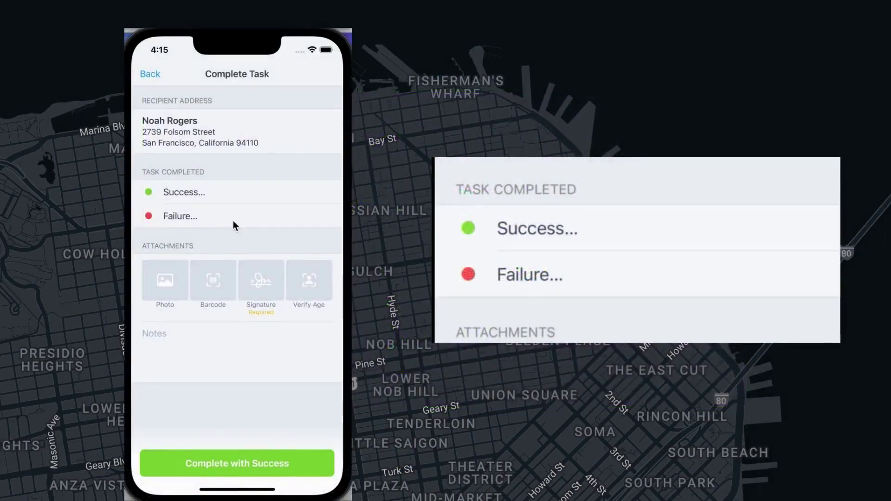
Fail the delivery with reason Recipient unavailable and start writing failure notes
click(233, 221)
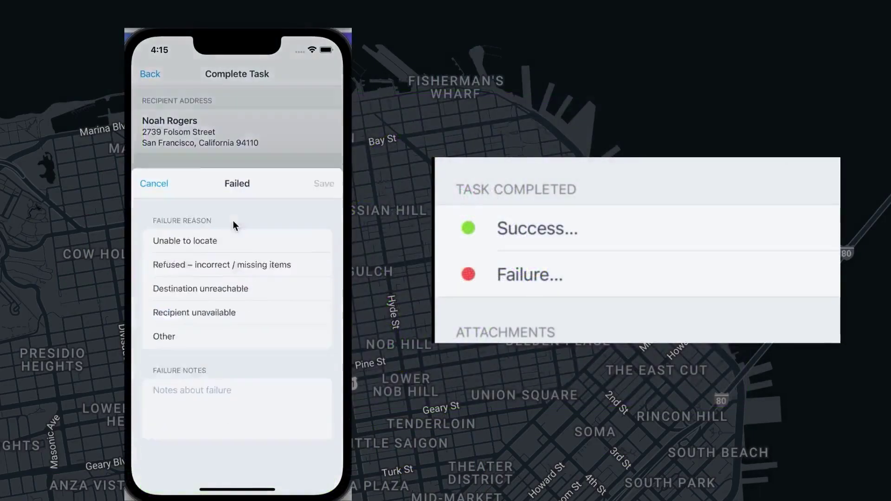
click(233, 211)
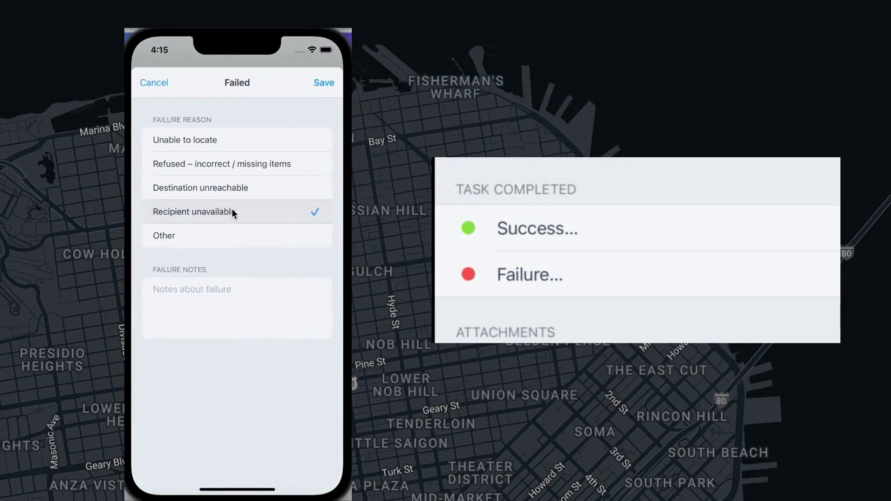
click(227, 283)
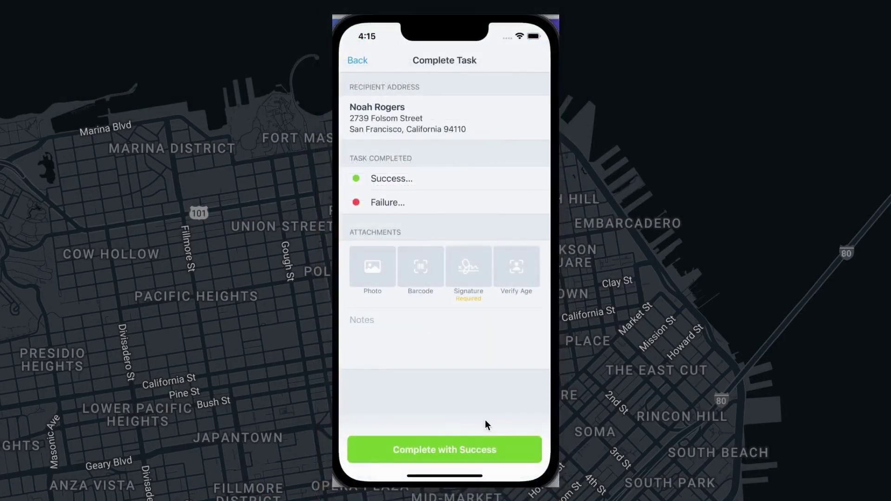
Pick Recipient unavailable from the Failure Reason list for this task
click(441, 207)
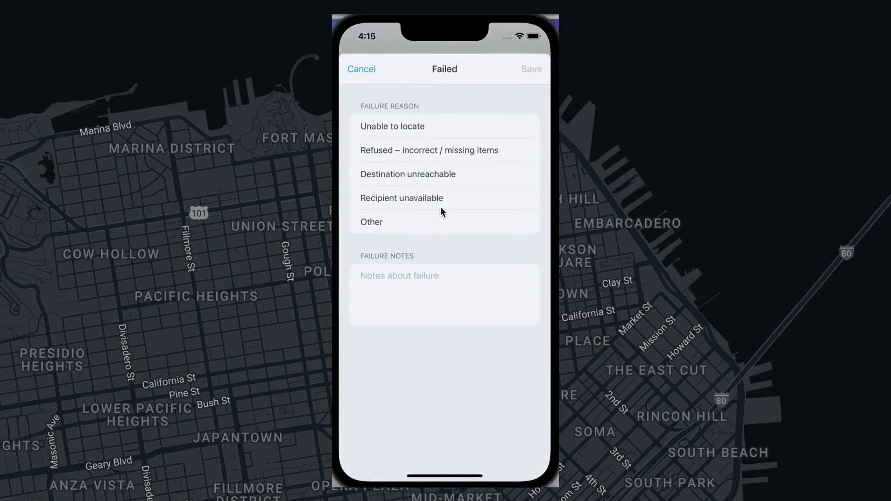
click(440, 198)
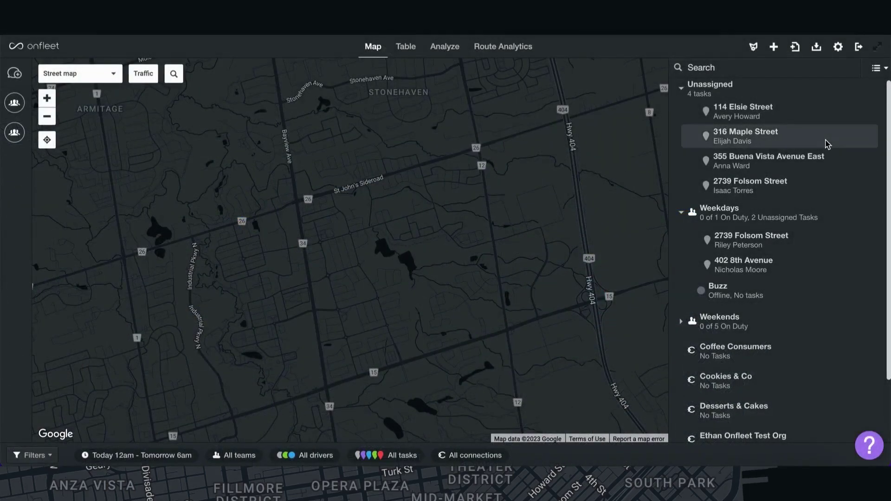
Open Driver App settings and expand the Success and Failure task completion reason lists
click(840, 54)
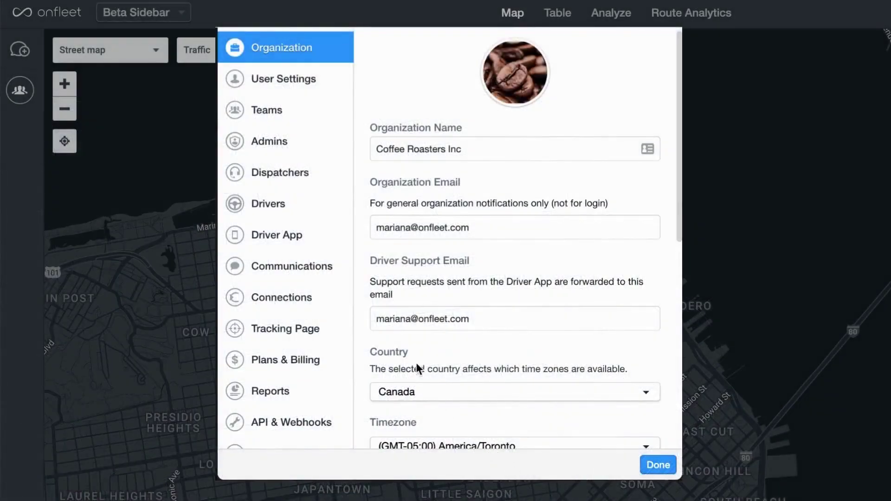
click(303, 234)
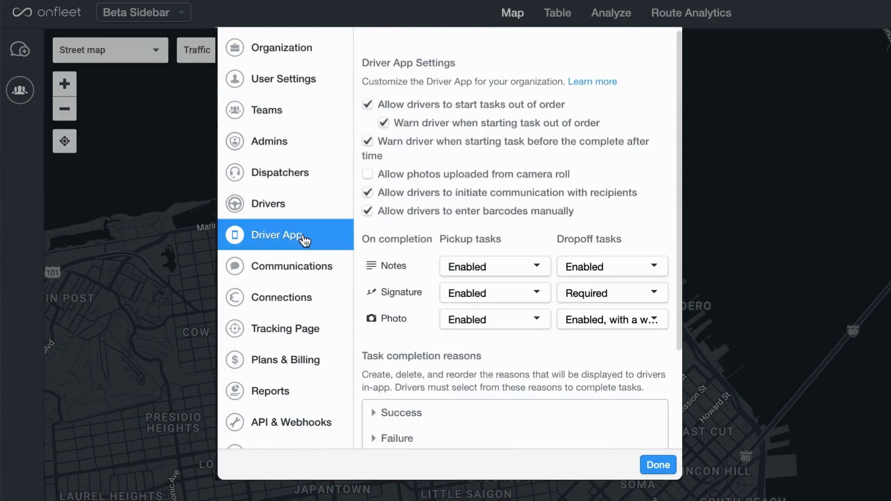
scroll(423, 329, down, 3)
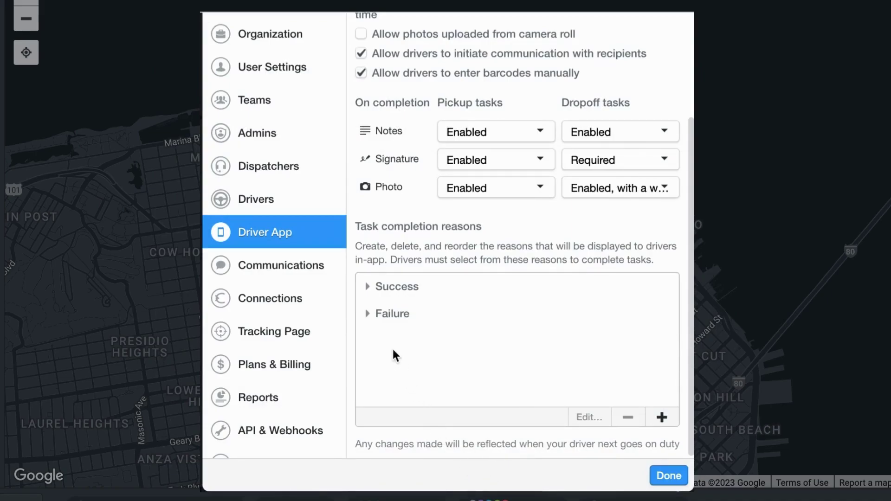
click(368, 287)
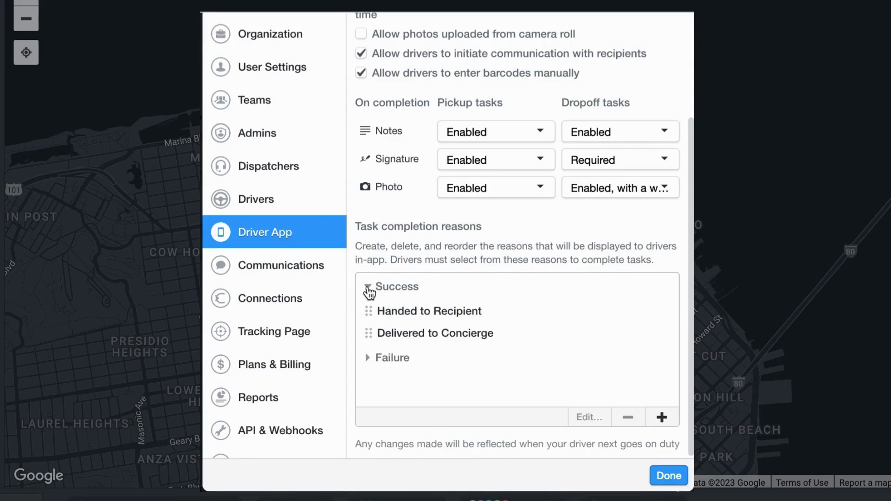
click(368, 358)
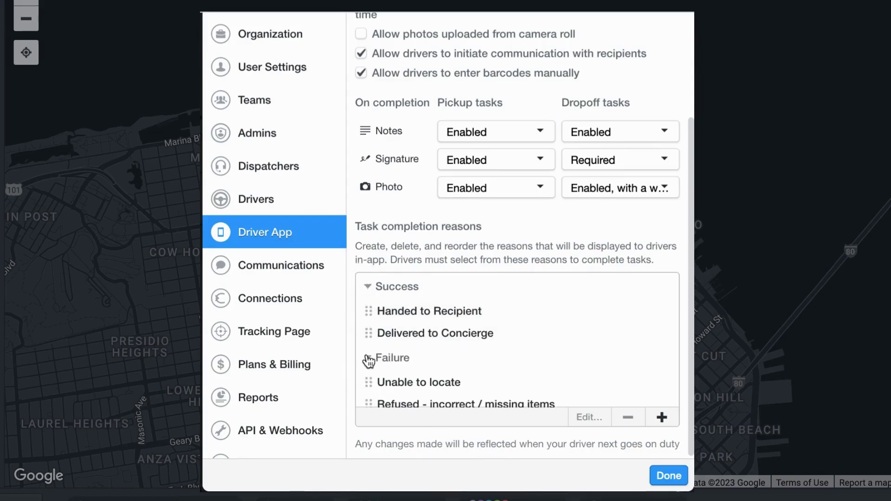
scroll(369, 361, down, 3)
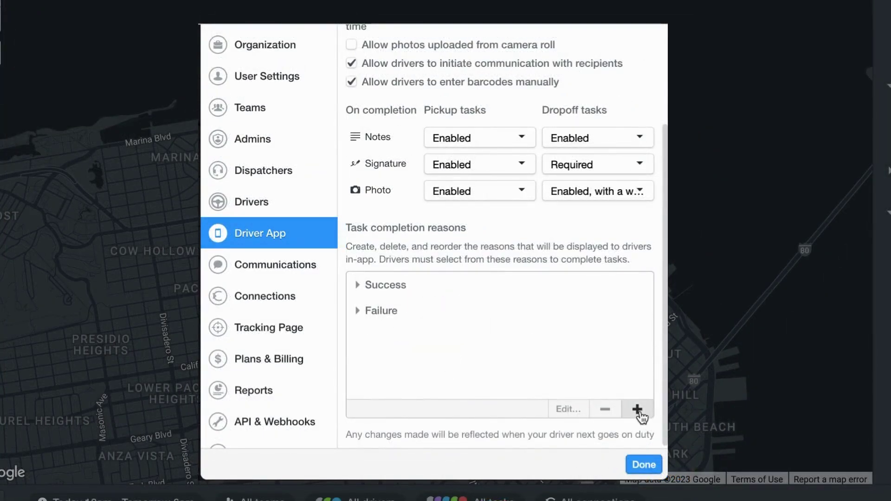
Add failure reason 'Could not provide Identification' requiring notes, with alternative text 'Deliverey'
click(638, 410)
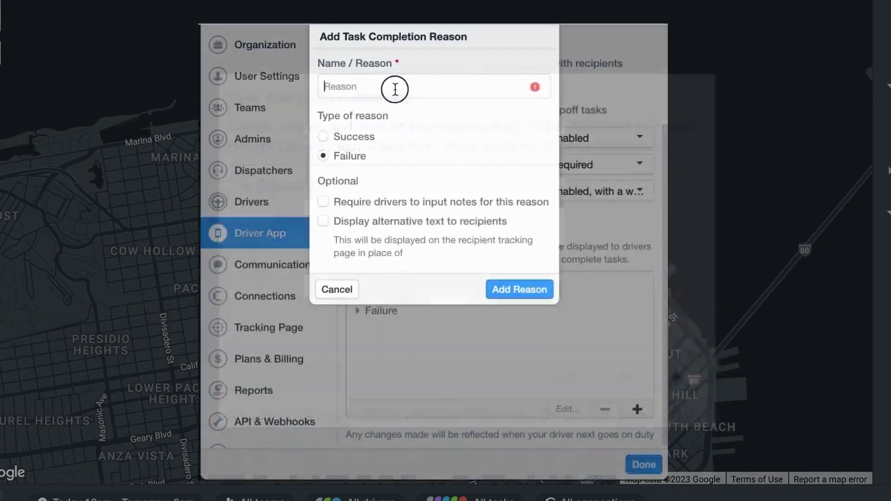
text(Could)
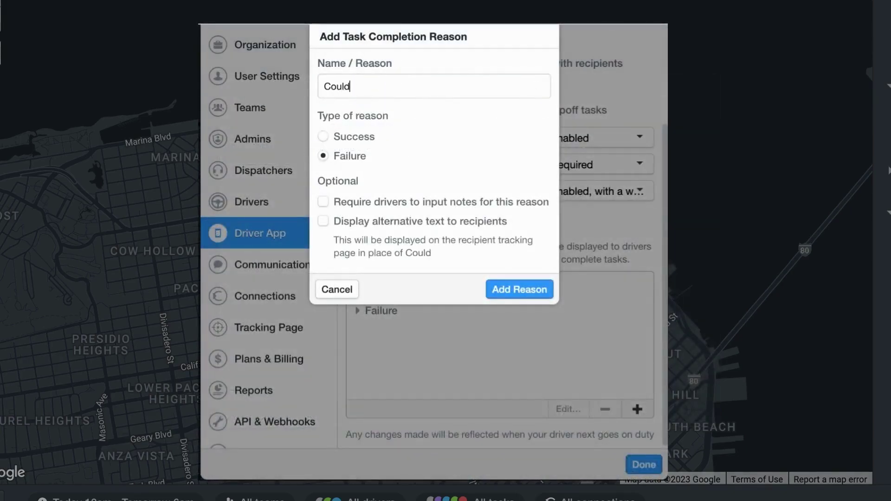
text( not provide I)
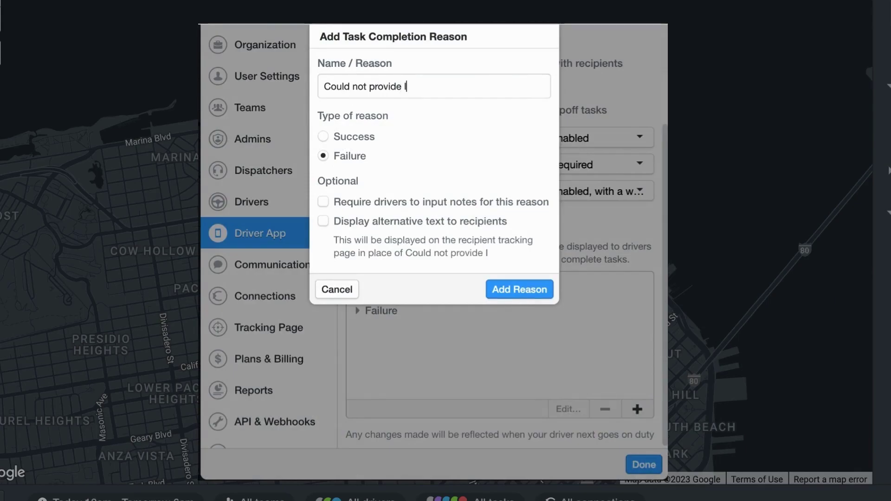
text(dentification)
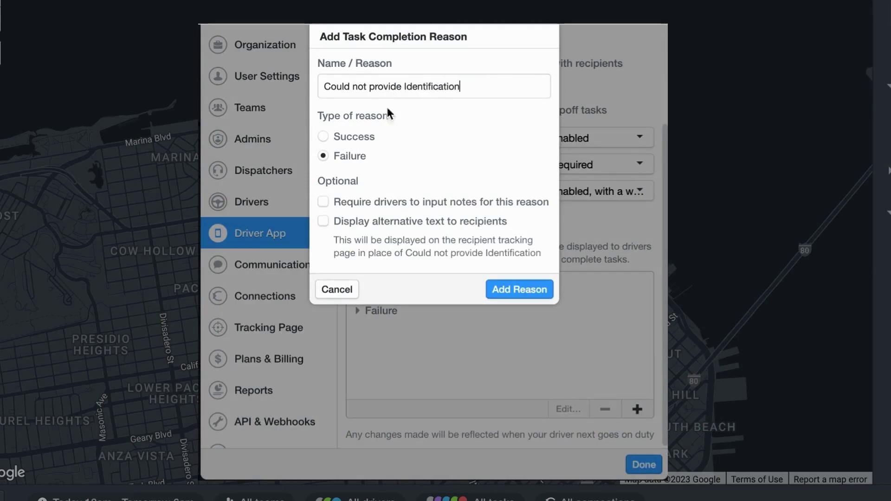
click(351, 209)
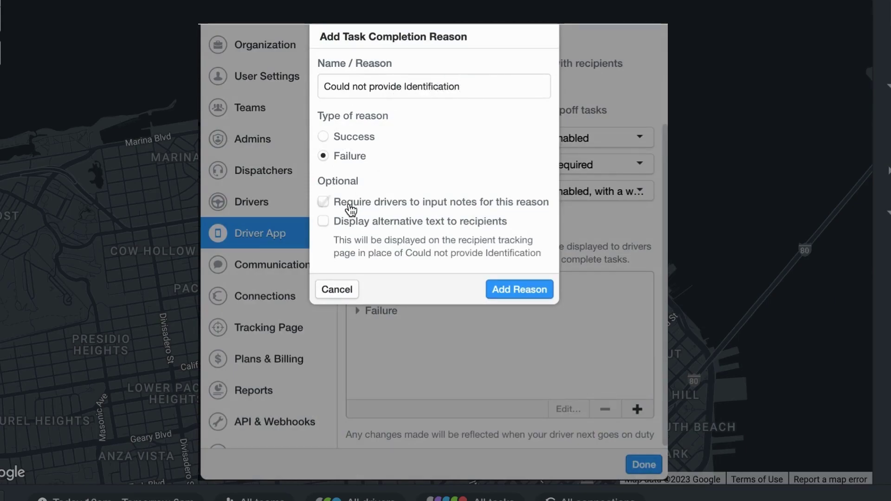
click(340, 228)
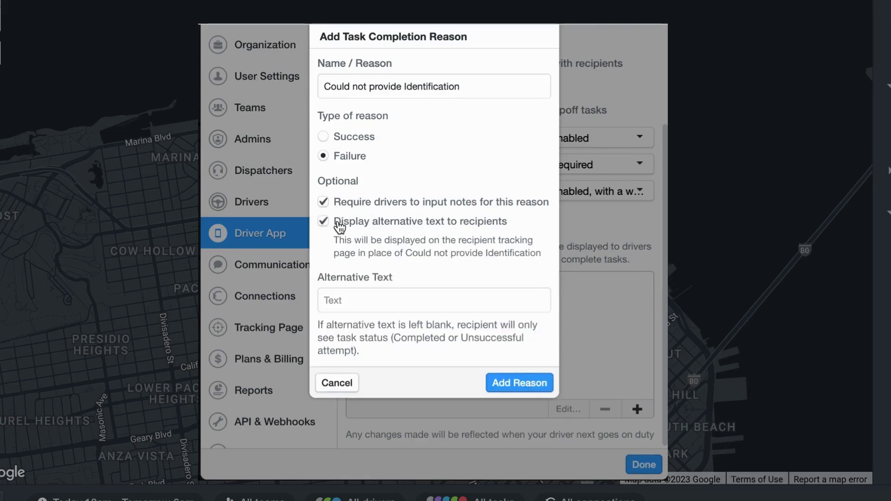
click(340, 299)
text(Deliverey)
key(Return)
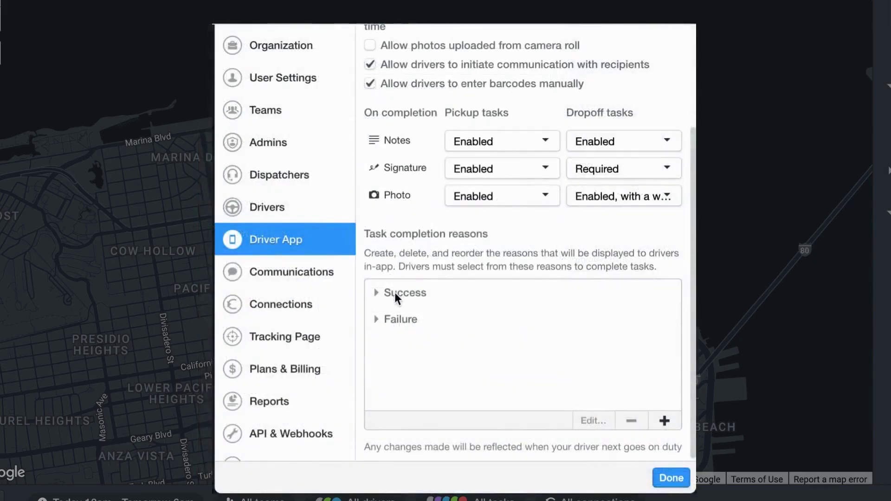
Make the Handed to Recipient success reason require driver notes
click(377, 297)
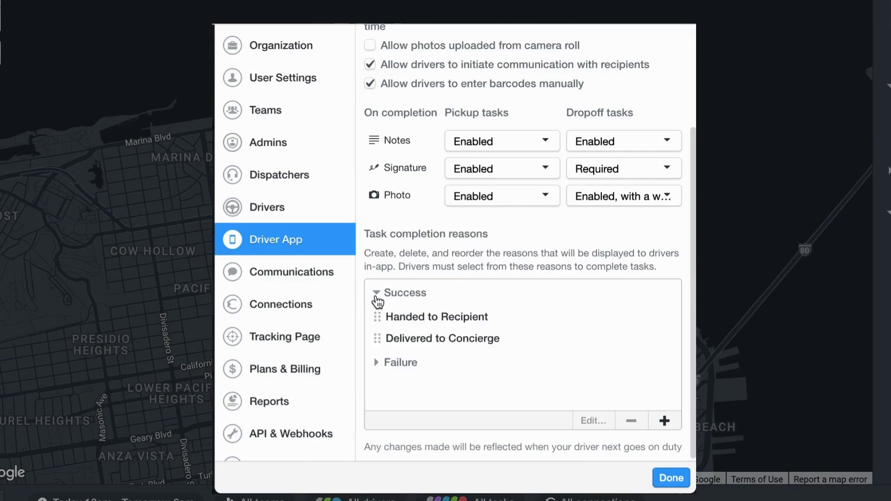
double_click(394, 318)
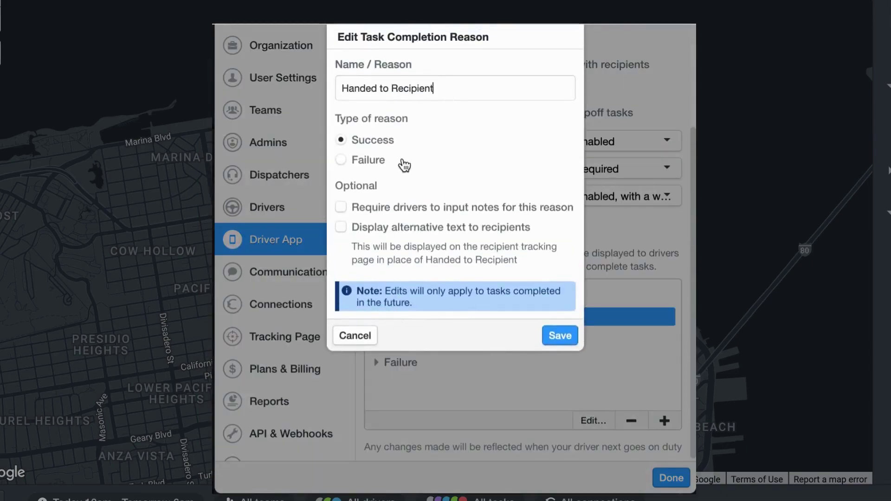
click(370, 207)
click(558, 335)
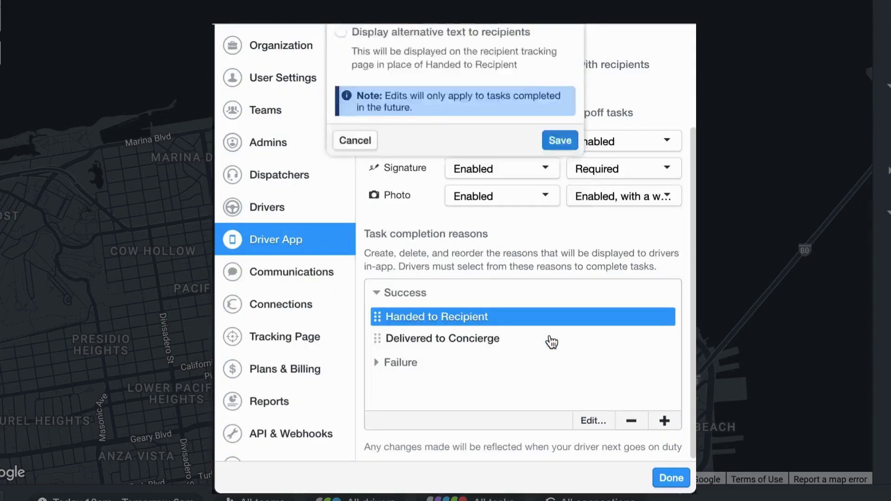
Delete the Delivered to Concierge success reason
click(551, 342)
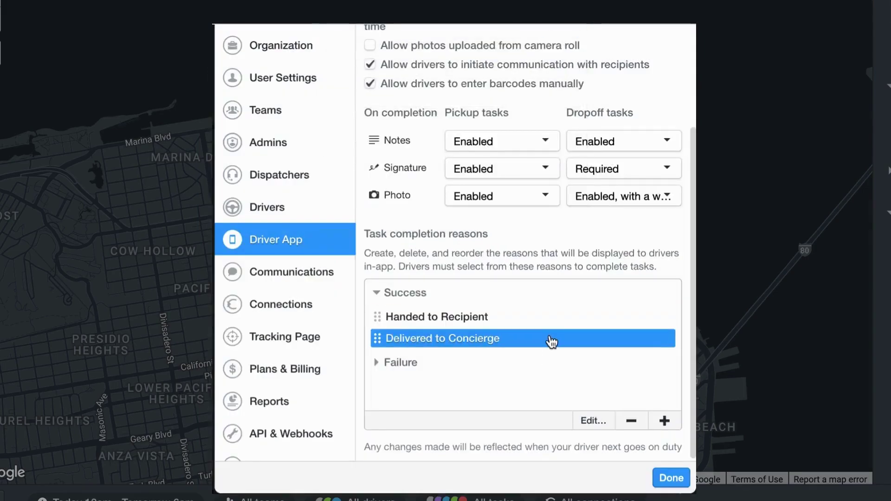
click(631, 422)
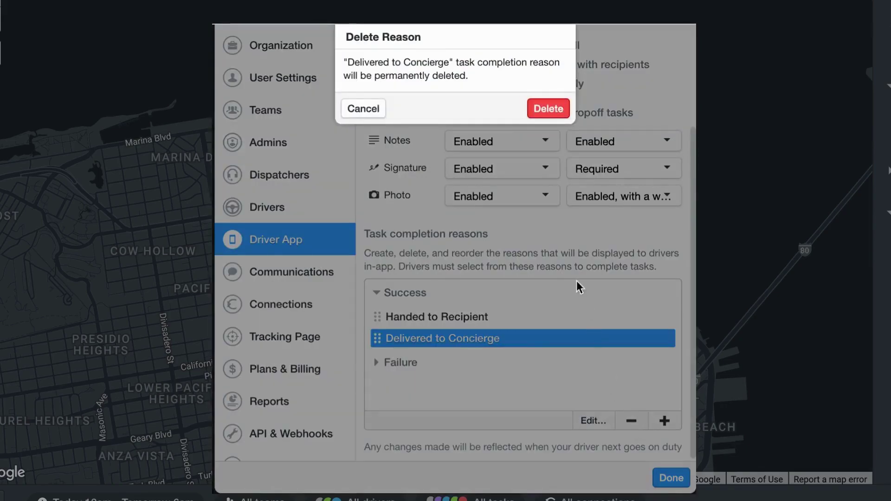
click(548, 112)
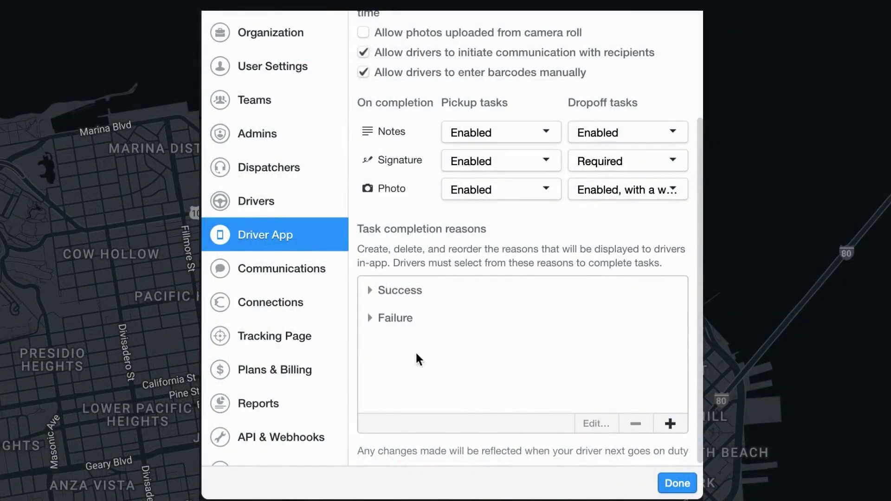
Drag Refused - incorrect / missing items to the top of the Failure reasons list
click(370, 319)
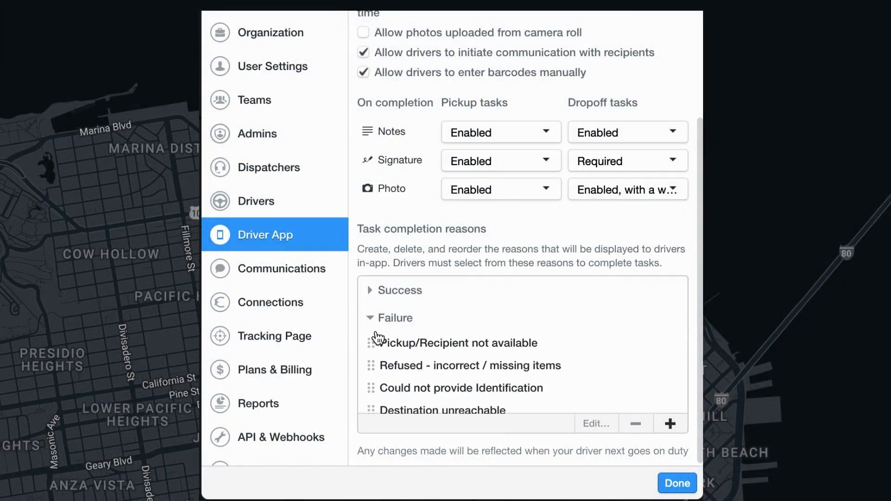
scroll(374, 332, down, 2)
click(376, 330)
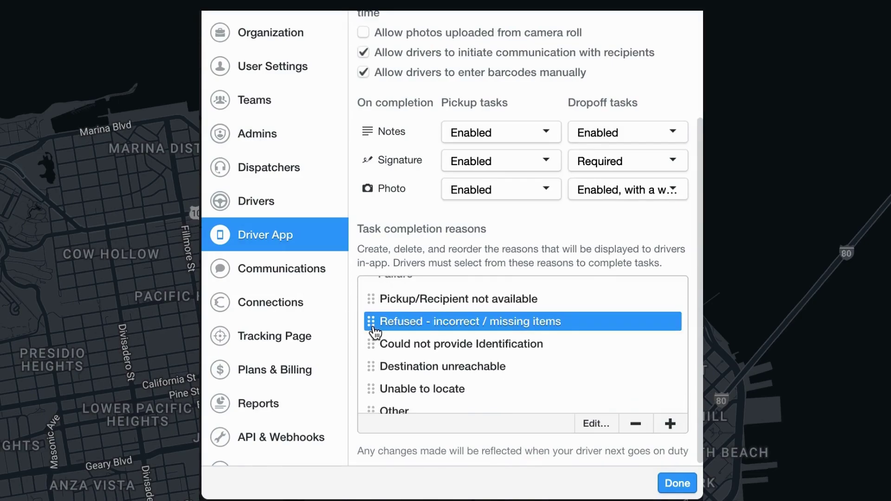
drag(376, 332, 372, 297)
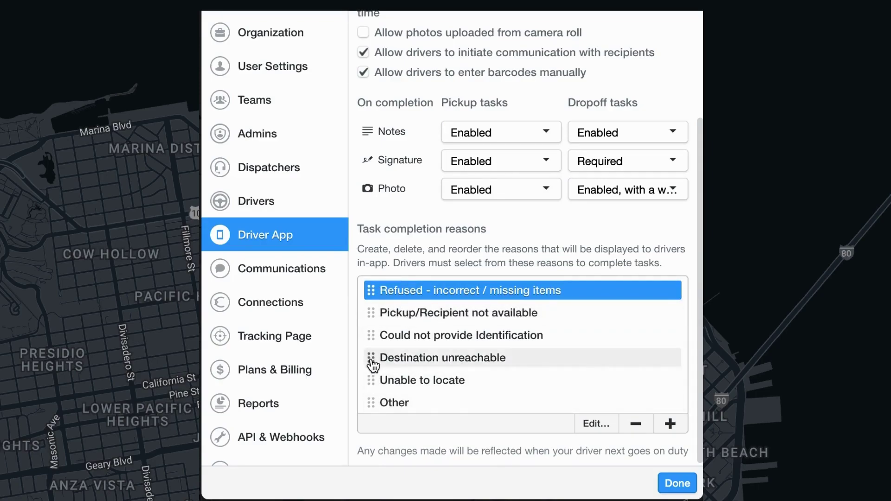
click(371, 360)
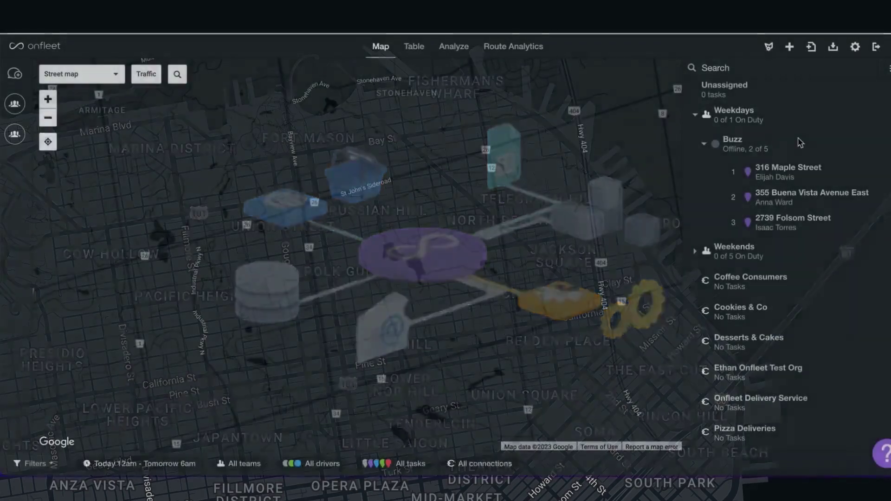
In Tracking Page customization, turn on Display Task Completion Reason
click(856, 48)
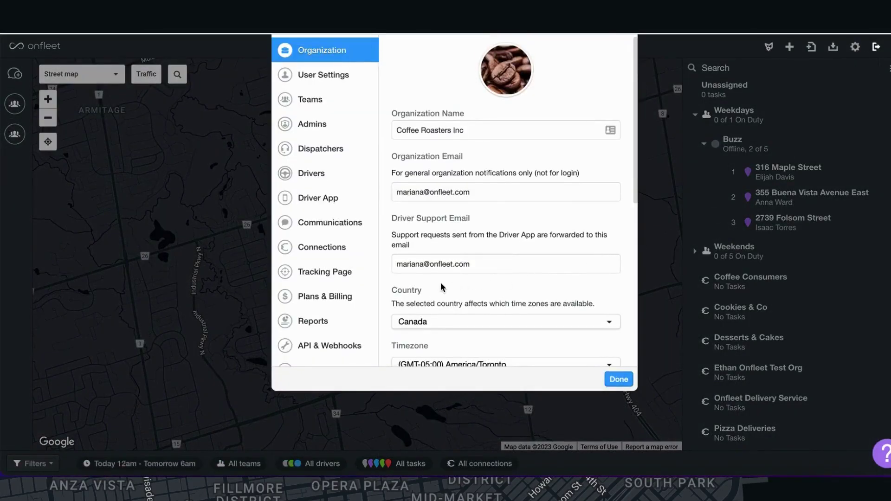
click(346, 276)
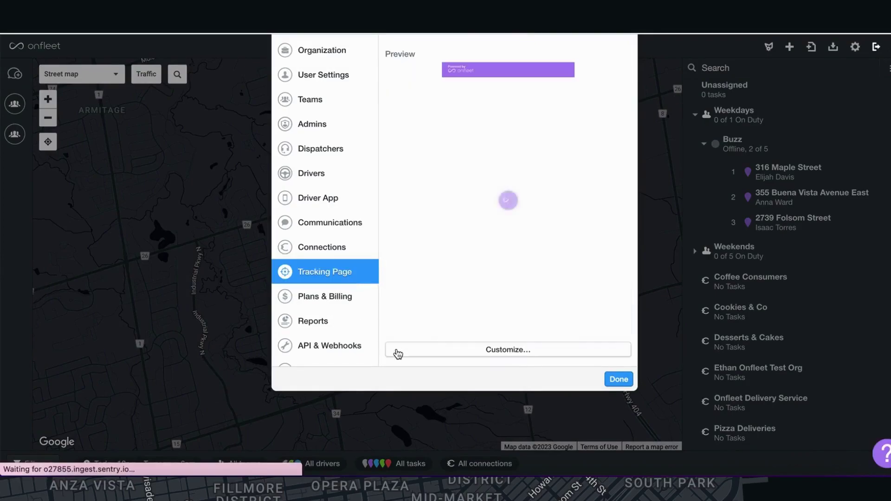
click(479, 356)
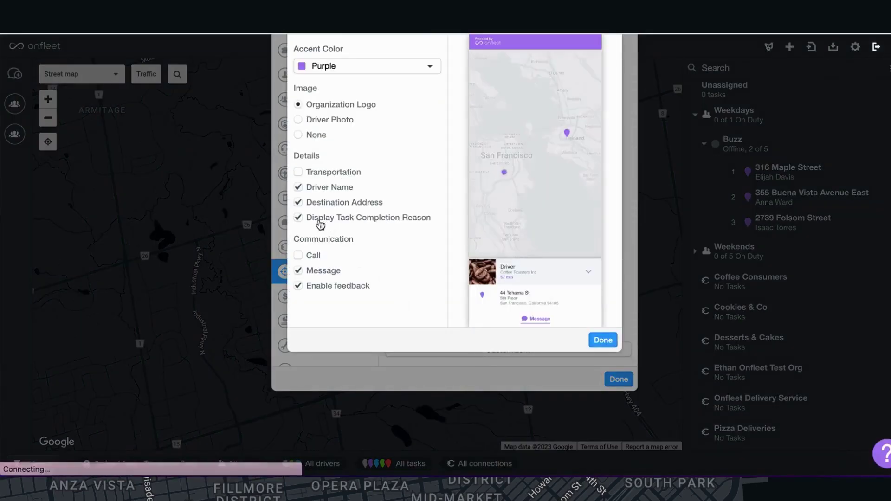
click(299, 219)
click(303, 222)
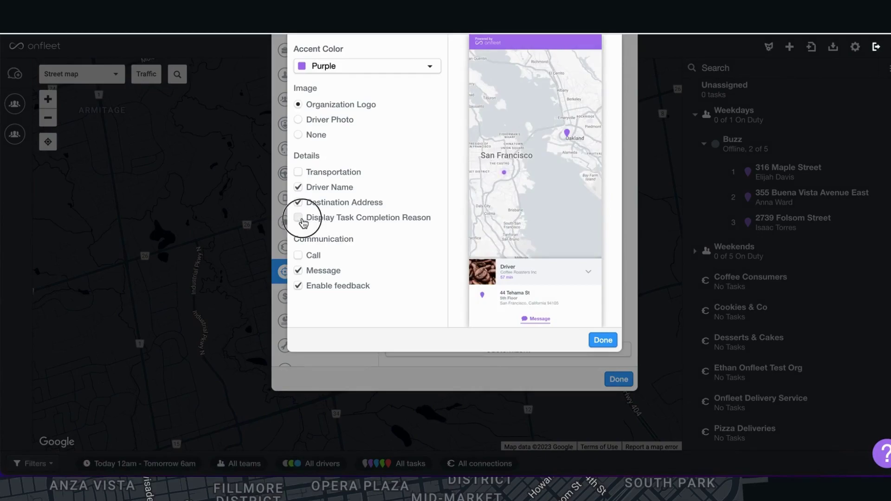